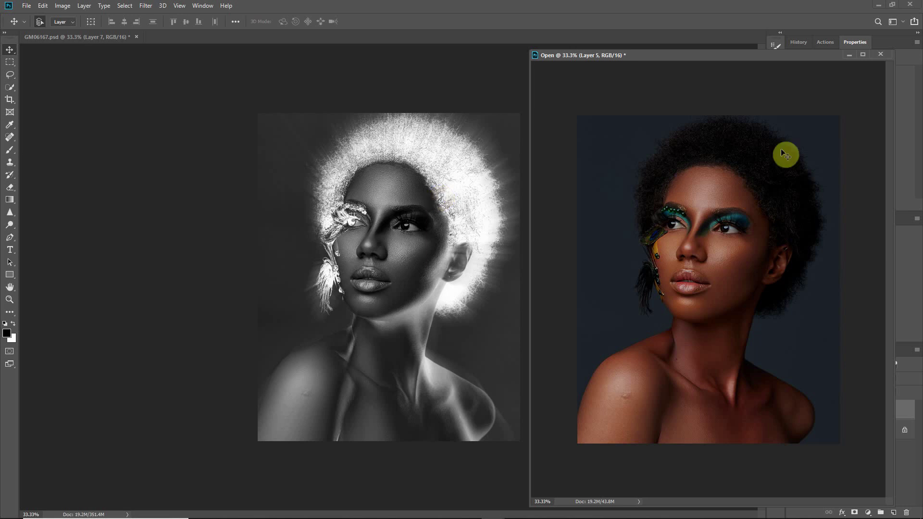
# - Dock the colour portrait document 'Open' as a tab beside GM06167.psd
pyautogui.moveTo(774, 58); pyautogui.dragTo(505, 43)
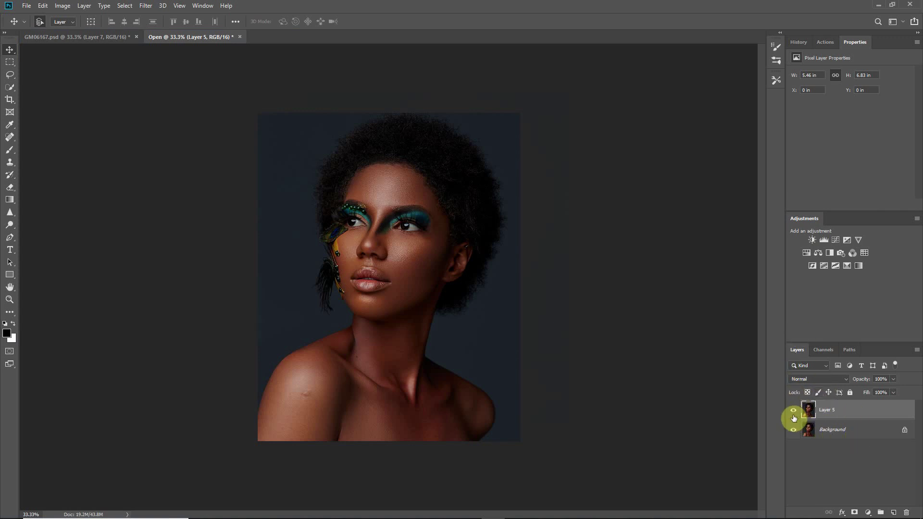
pyautogui.click(792, 413)
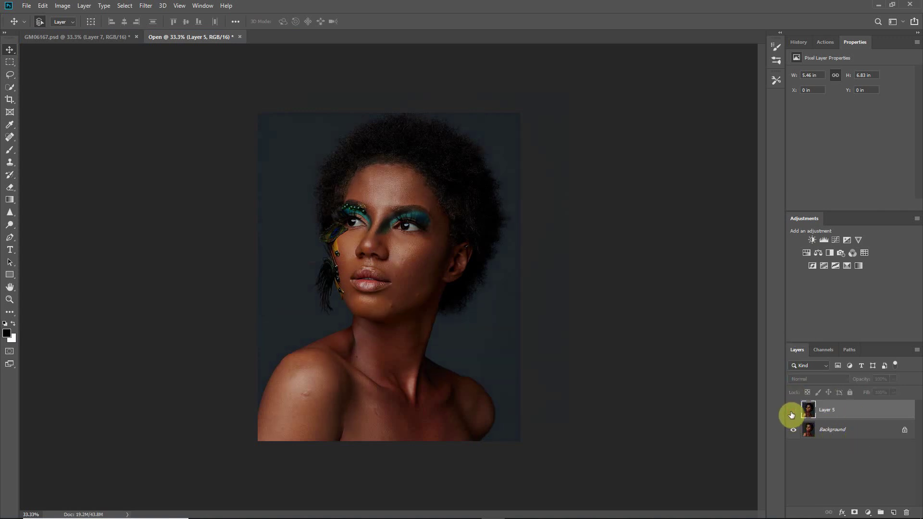
pyautogui.click(792, 413)
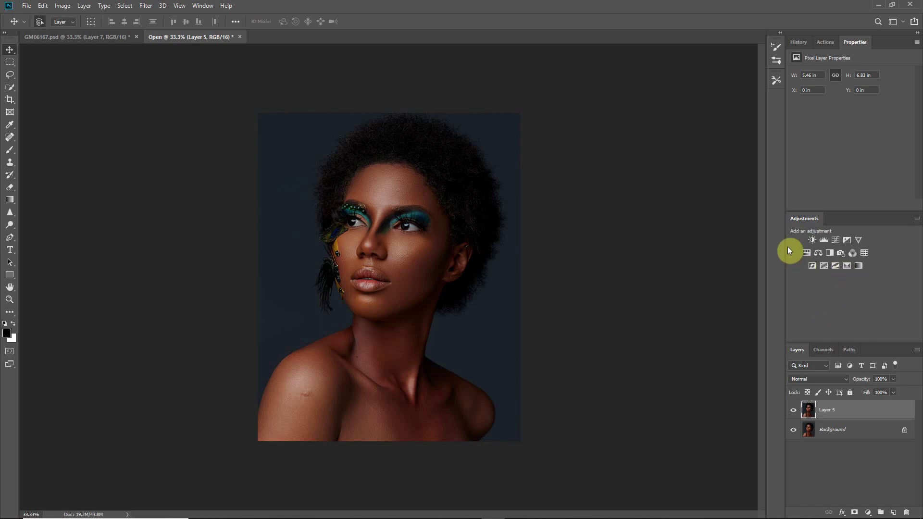
# - Add a white (ffffff) Solid Color fill layer above Layer 5 in Exclusion mode
pyautogui.click(868, 513)
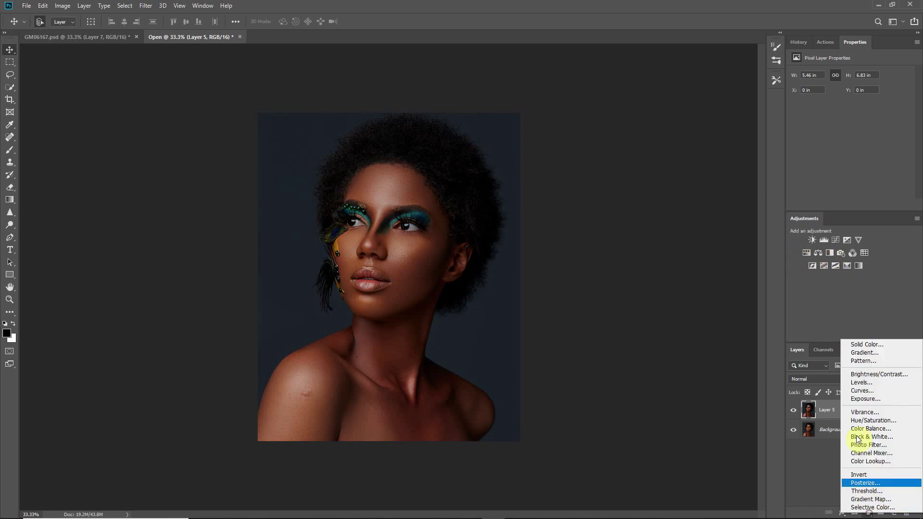
pyautogui.click(858, 344)
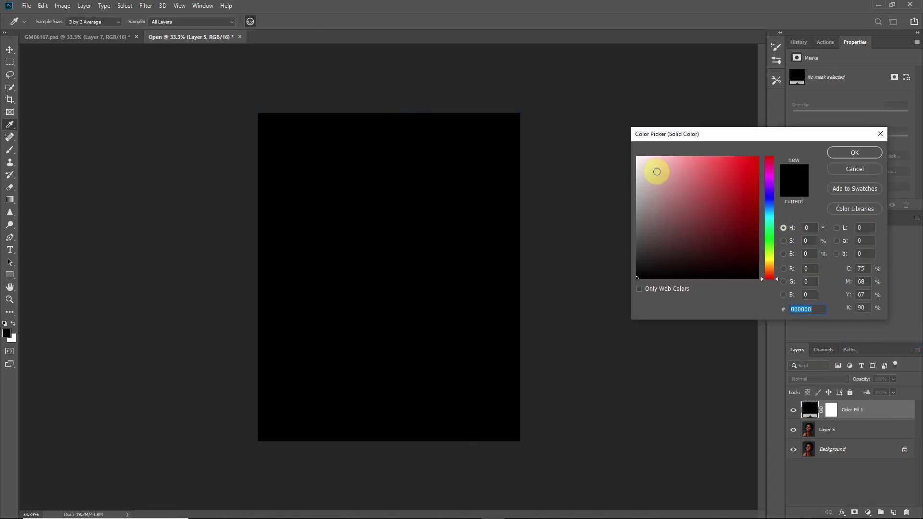
pyautogui.moveTo(654, 172); pyautogui.dragTo(604, 144)
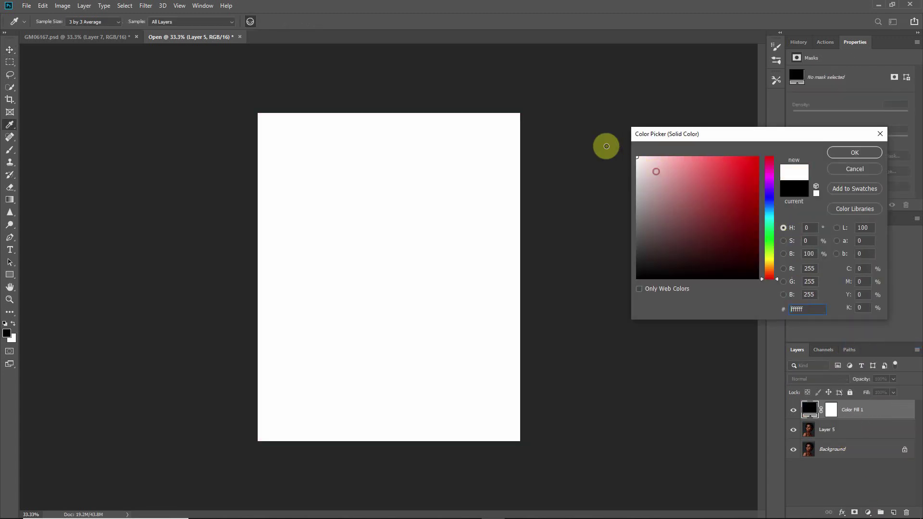
pyautogui.click(857, 152)
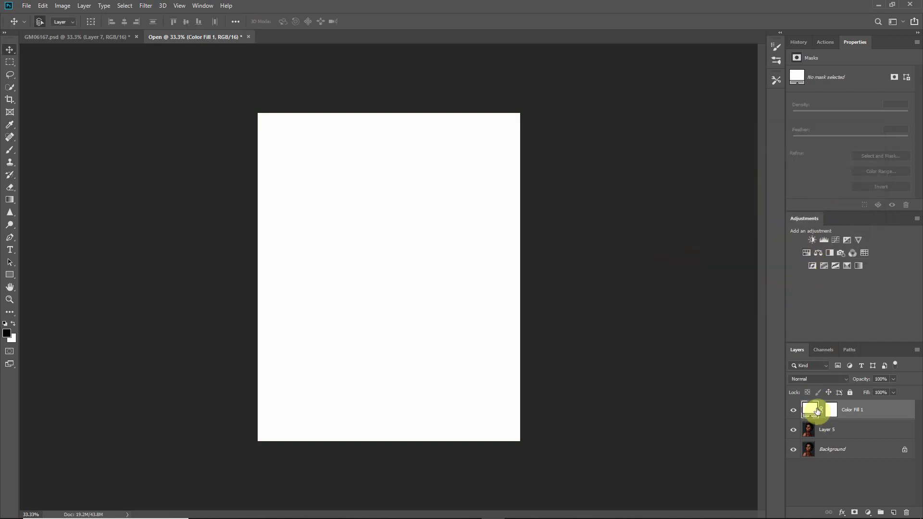
pyautogui.click(820, 379)
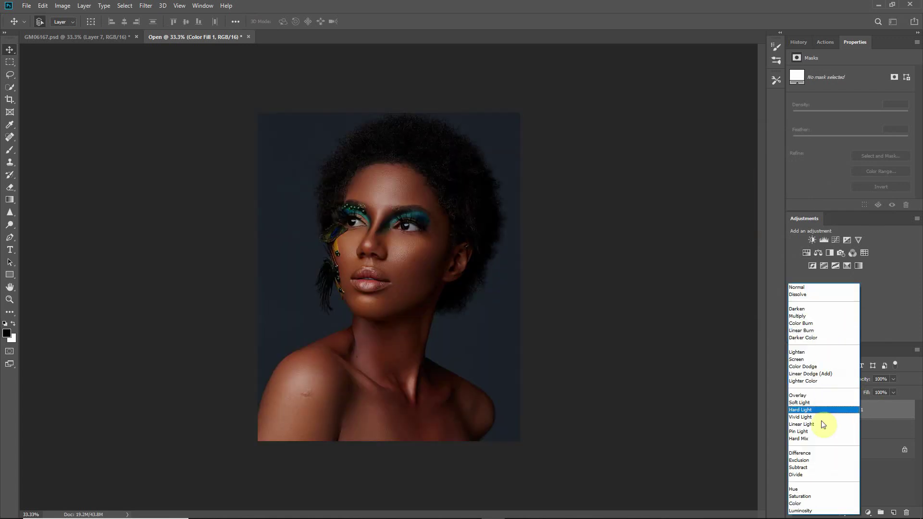
pyautogui.click(813, 460)
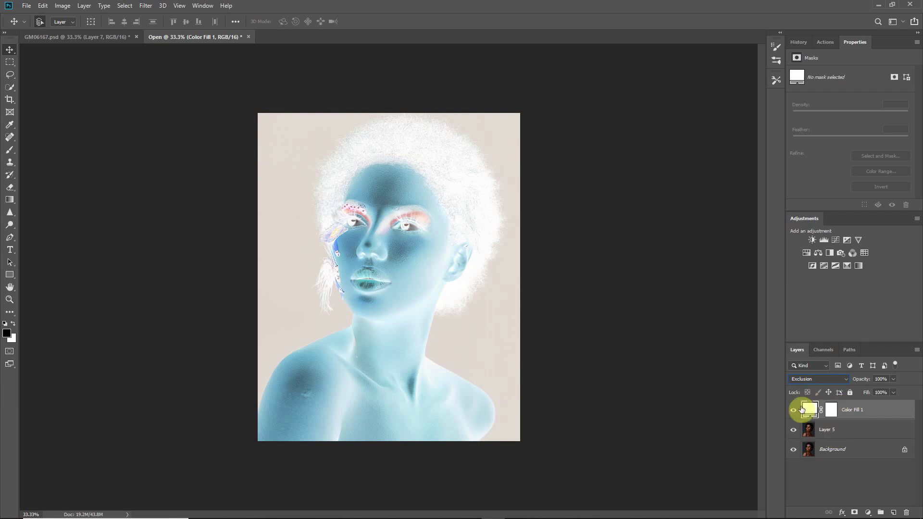
# - Try darker fill colours, then settle on white and keep the Exclusion blend mode
pyautogui.doubleClick(811, 408)
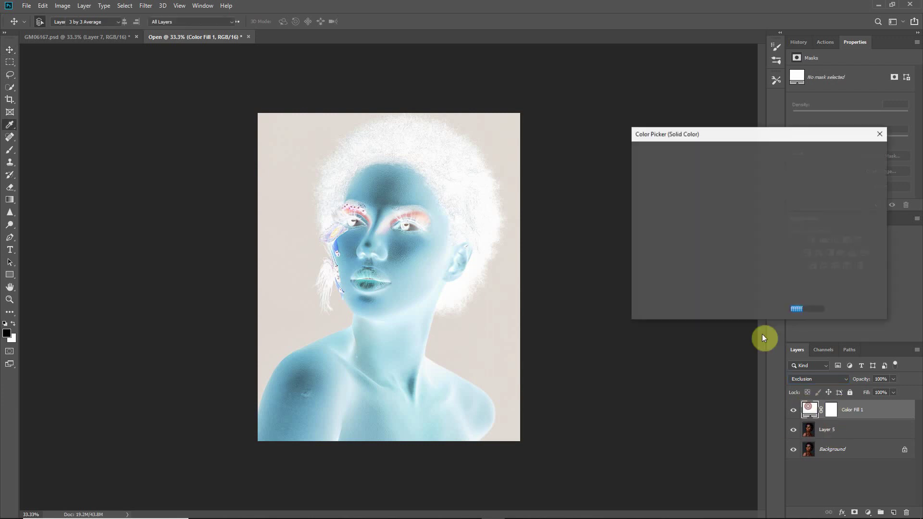
pyautogui.moveTo(722, 209); pyautogui.dragTo(737, 205)
pyautogui.moveTo(752, 243)
pyautogui.mouseDown()
pyautogui.moveTo(753, 258)
pyautogui.moveTo(768, 264)
pyautogui.moveTo(639, 164)
pyautogui.mouseUp()
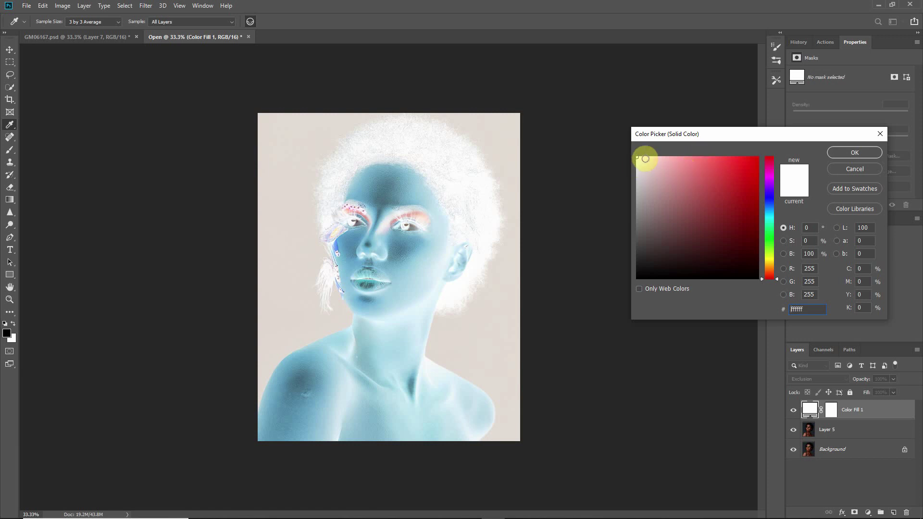
pyautogui.click(854, 153)
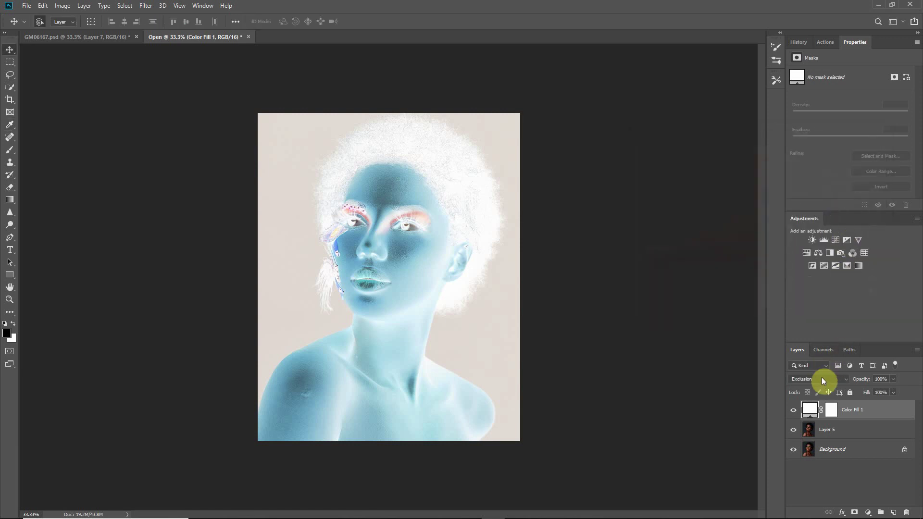
pyautogui.click(821, 379)
pyautogui.click(814, 460)
# - In Color Fill 1's Blending Options, drag the Underlying Layer white slider toward dark tones
pyautogui.rightClick(900, 409)
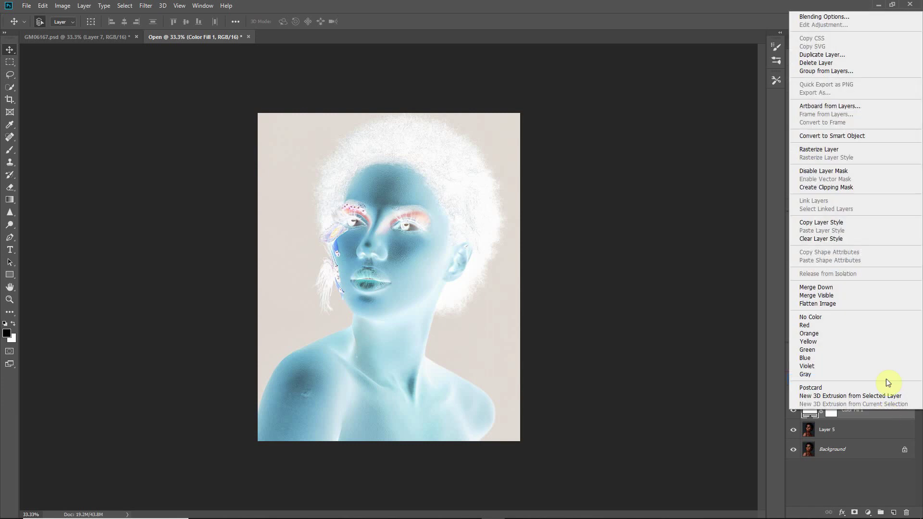
pyautogui.click(820, 16)
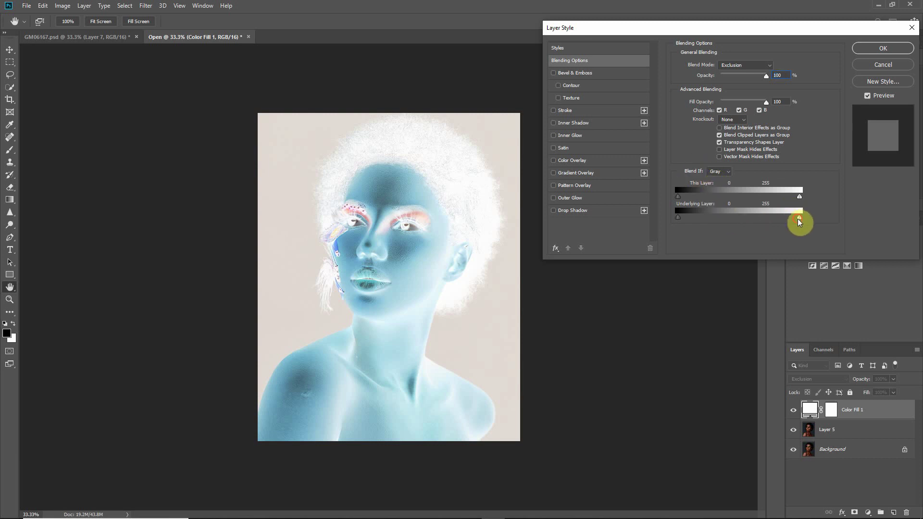
pyautogui.moveTo(800, 222)
pyautogui.mouseDown()
pyautogui.moveTo(695, 210)
pyautogui.moveTo(801, 219)
pyautogui.mouseUp()
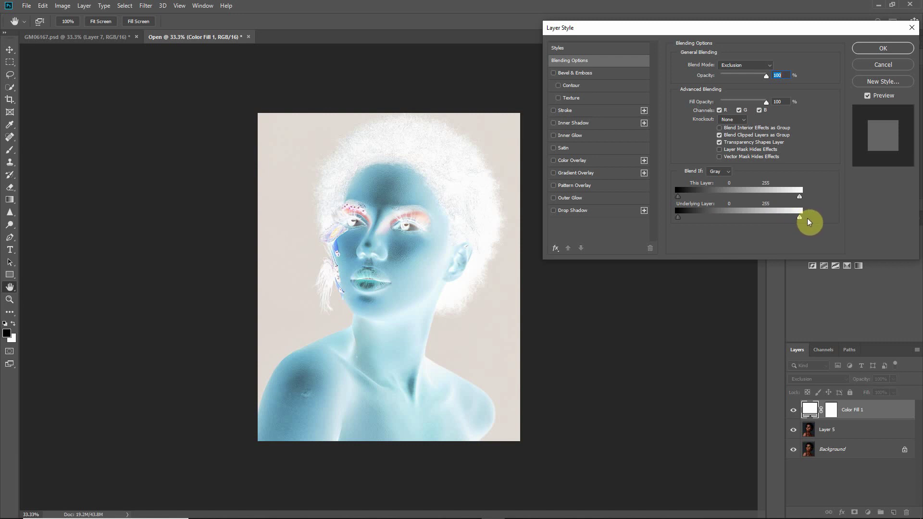
pyautogui.moveTo(798, 219); pyautogui.dragTo(816, 215)
pyautogui.moveTo(681, 217)
pyautogui.mouseDown()
pyautogui.moveTo(670, 217)
pyautogui.moveTo(763, 221)
pyautogui.moveTo(672, 223)
pyautogui.mouseUp()
pyautogui.moveTo(802, 221); pyautogui.dragTo(761, 210)
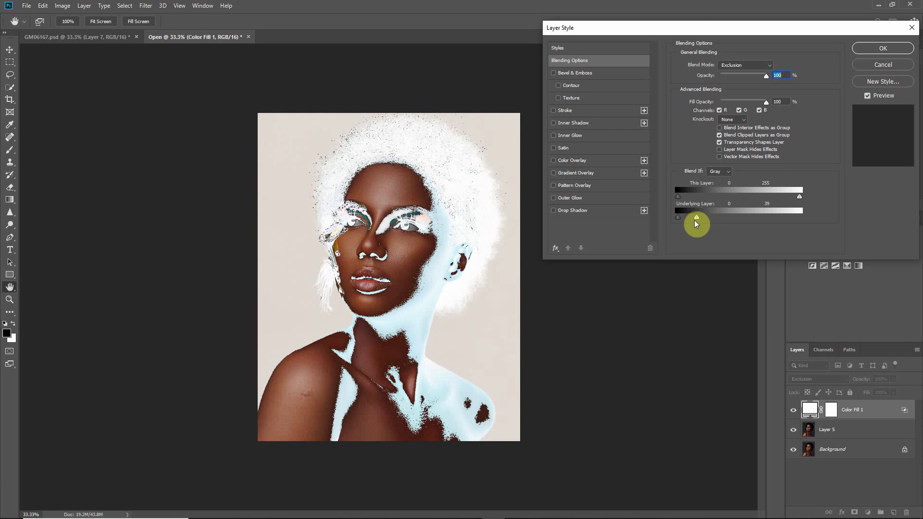
# - Alt-split the Underlying Layer highlight slider to 2/39, compare the preview, and apply
pyautogui.press('alt')
pyautogui.moveTo(697, 220); pyautogui.dragTo(679, 217)
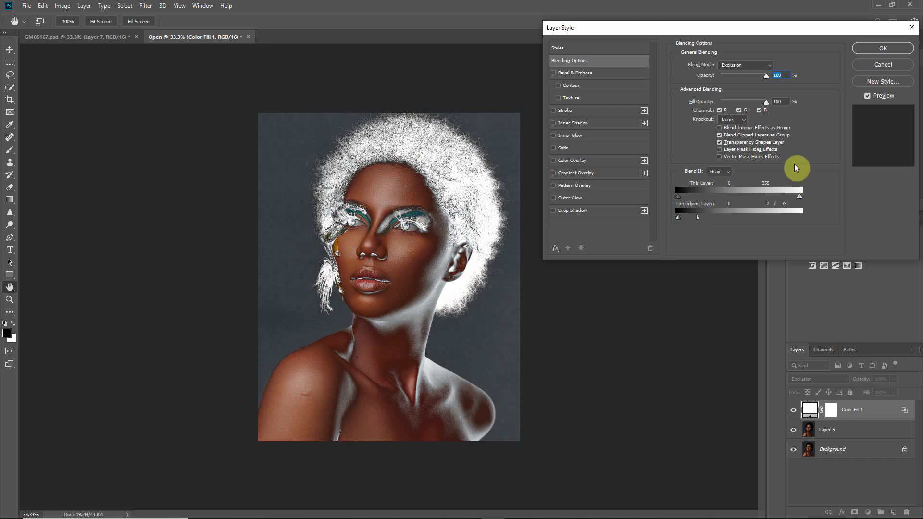
pyautogui.click(877, 95)
pyautogui.click(875, 92)
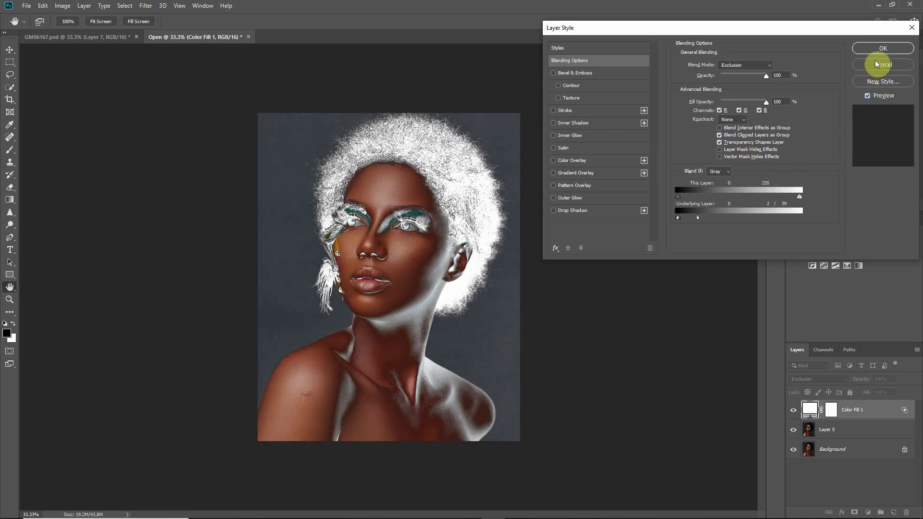
pyautogui.click(876, 48)
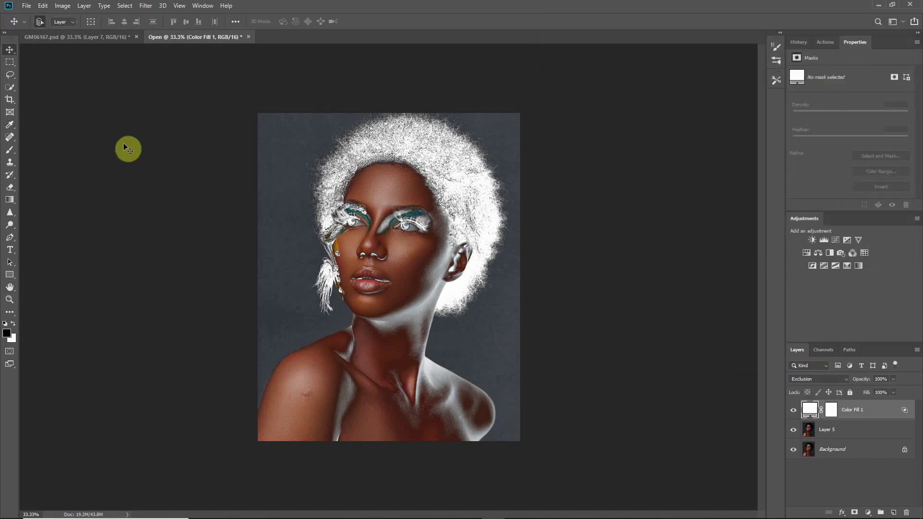
# - With a small black brush on Color Fill 1's mask, paint out the outlines on the right eye
pyautogui.click(10, 149)
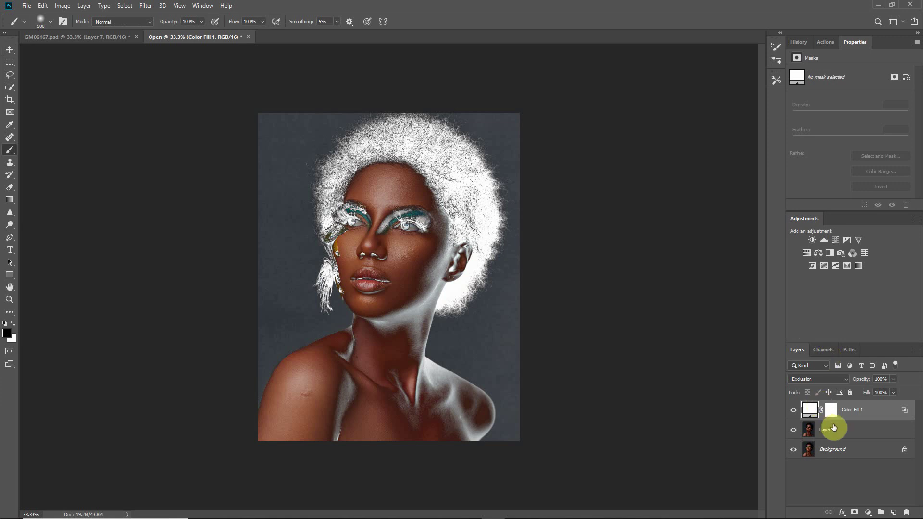
pyautogui.click(832, 409)
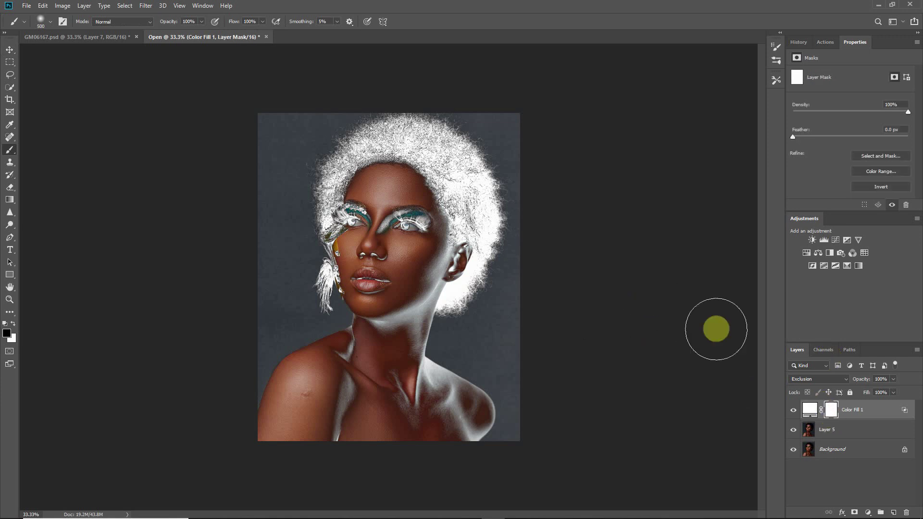
pyautogui.press('[')
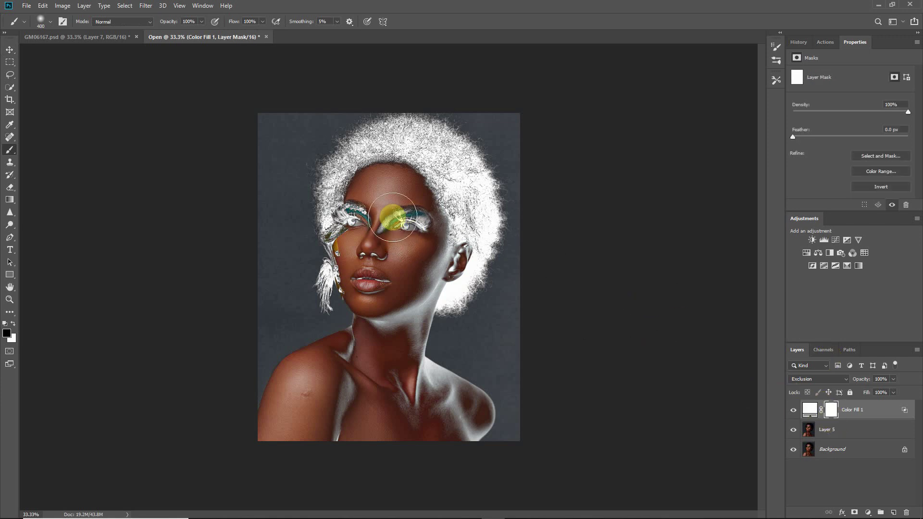
pyautogui.press('[')
pyautogui.press('[')
pyautogui.press('[')
pyautogui.press('[')
pyautogui.moveTo(393, 217)
pyautogui.mouseDown()
pyautogui.moveTo(425, 228)
pyautogui.moveTo(396, 225)
pyautogui.moveTo(411, 214)
pyautogui.moveTo(382, 232)
pyautogui.moveTo(403, 231)
pyautogui.moveTo(394, 219)
pyautogui.moveTo(409, 221)
pyautogui.moveTo(398, 225)
pyautogui.moveTo(400, 246)
pyautogui.moveTo(363, 255)
pyautogui.moveTo(382, 254)
pyautogui.moveTo(372, 252)
pyautogui.moveTo(389, 285)
pyautogui.moveTo(355, 273)
pyautogui.moveTo(365, 292)
pyautogui.moveTo(365, 257)
pyautogui.moveTo(396, 260)
pyautogui.moveTo(407, 242)
pyautogui.moveTo(412, 224)
pyautogui.moveTo(392, 195)
pyautogui.moveTo(387, 221)
pyautogui.moveTo(398, 228)
pyautogui.moveTo(482, 223)
pyautogui.moveTo(449, 273)
pyautogui.moveTo(481, 280)
pyautogui.mouseUp()
# - Paint the ear and cheek at 50% opacity, brush size 40, then create Layer 6 on top
pyautogui.press('[')
pyautogui.press('5')
pyautogui.press('[')
pyautogui.press('[')
pyautogui.press('[')
pyautogui.press('[')
pyautogui.press('[')
pyautogui.press('[')
pyautogui.press('[')
pyautogui.press('[')
pyautogui.moveTo(404, 269)
pyautogui.mouseDown()
pyautogui.moveTo(378, 272)
pyautogui.moveTo(380, 253)
pyautogui.moveTo(364, 270)
pyautogui.moveTo(361, 298)
pyautogui.mouseUp()
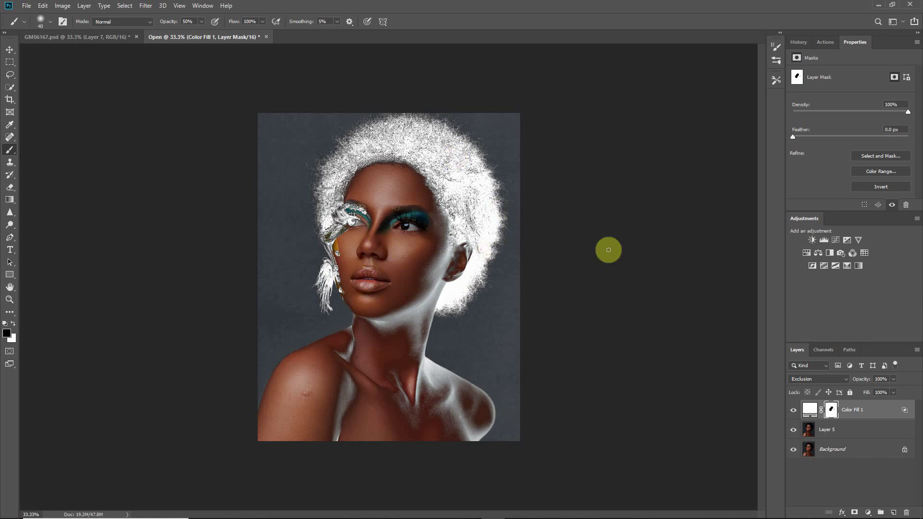
pyautogui.click(880, 412)
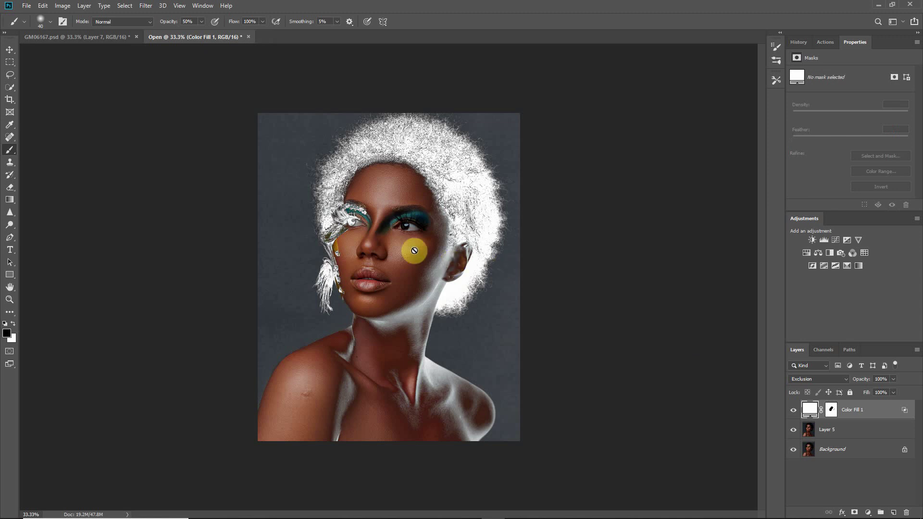
pyautogui.click(9, 50)
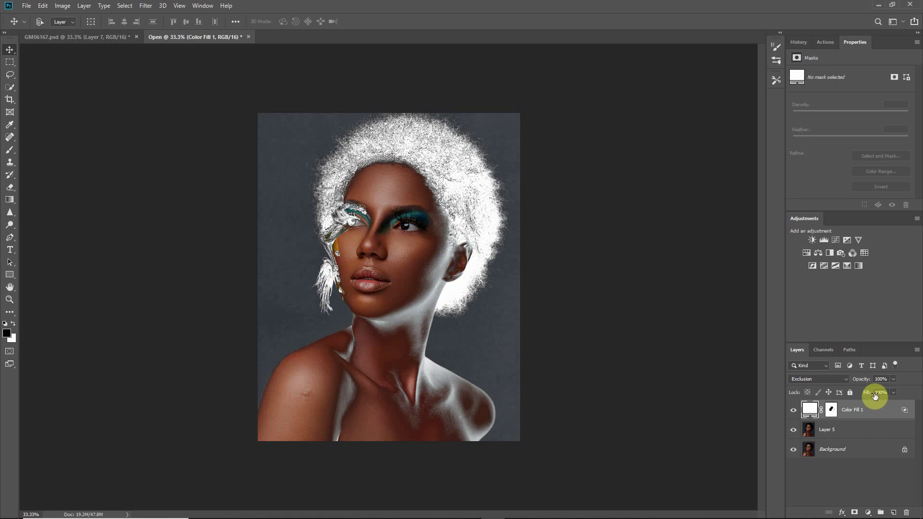
pyautogui.hotkey('shift', 'alt', 'n')
# - Stamp all visible layers into Layer 6 and desaturate it to greyscale
pyautogui.hotkey('ctrl', 'shift', 'alt', 'e')
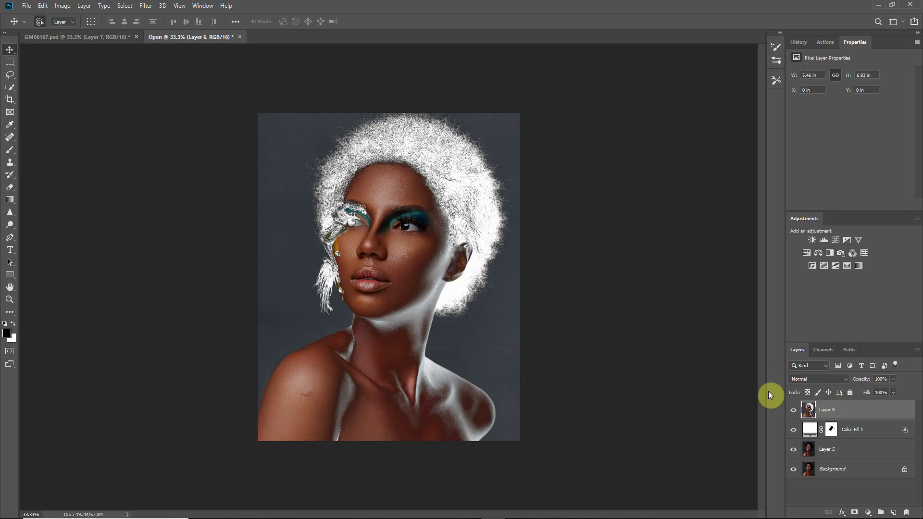
pyautogui.click(457, 313)
pyautogui.hotkey('ctrl', 'shift', 'u')
pyautogui.click(63, 6)
pyautogui.moveTo(79, 31)
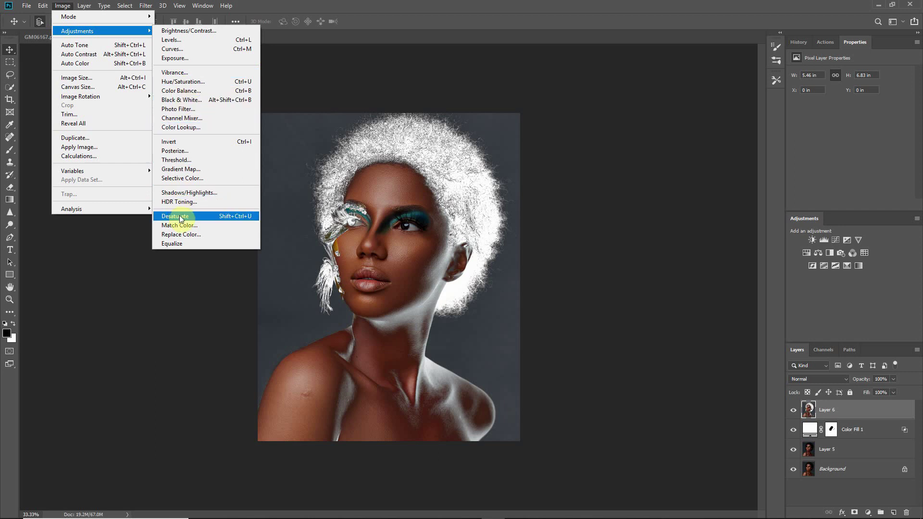
pyautogui.click(233, 219)
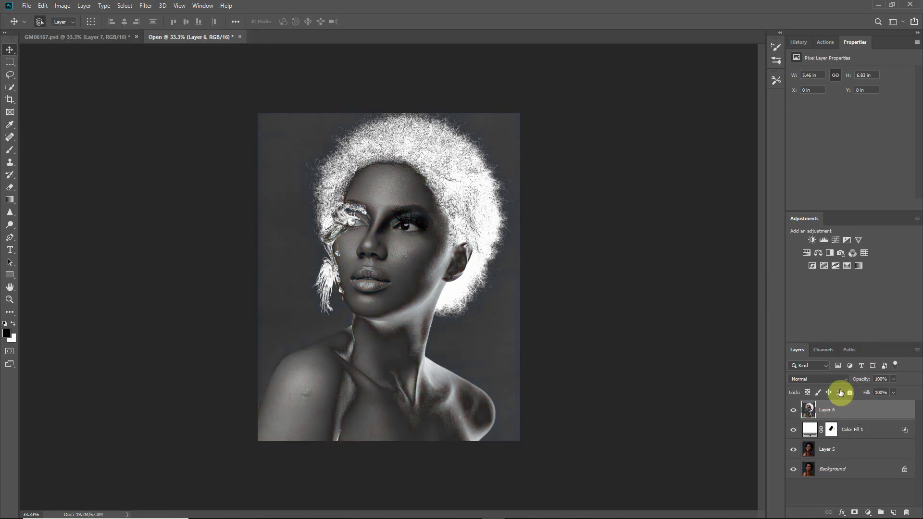
pyautogui.click(146, 8)
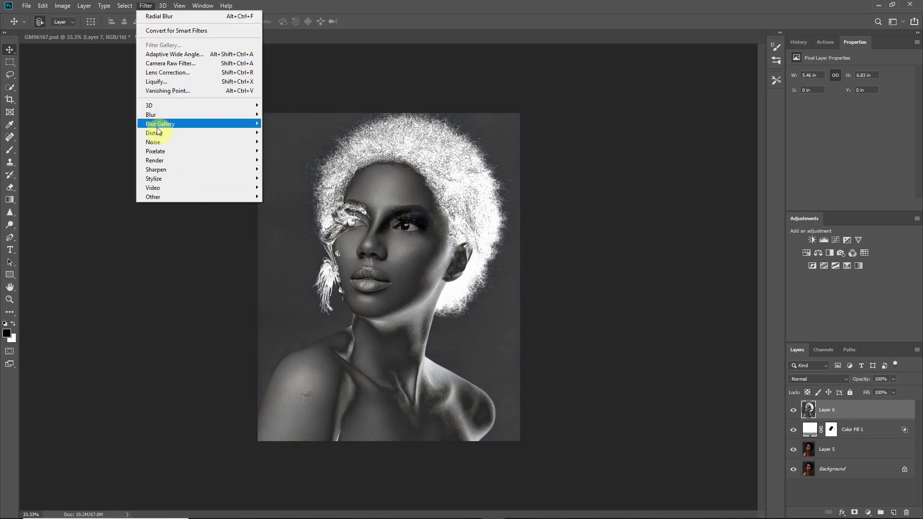
# - Open Radial Blur, try Spin at amount 37, and position the blur centre
pyautogui.moveTo(184, 114)
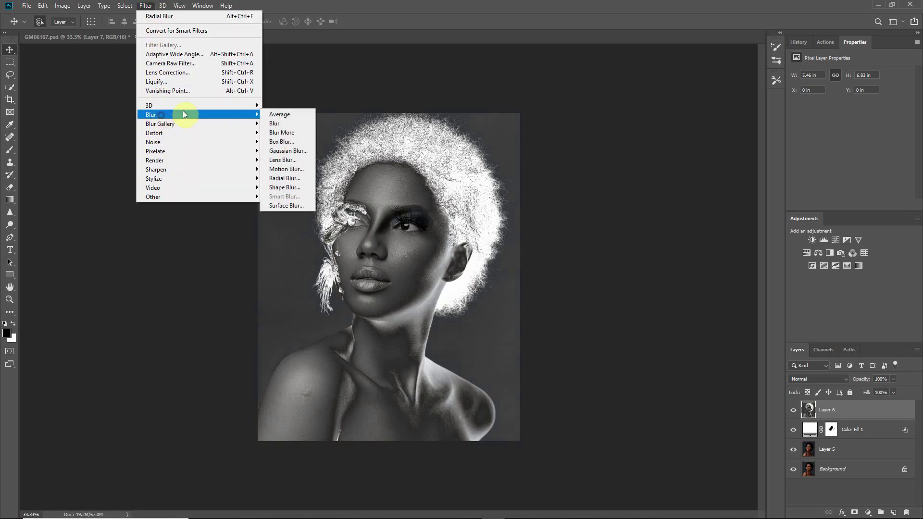
pyautogui.click(288, 178)
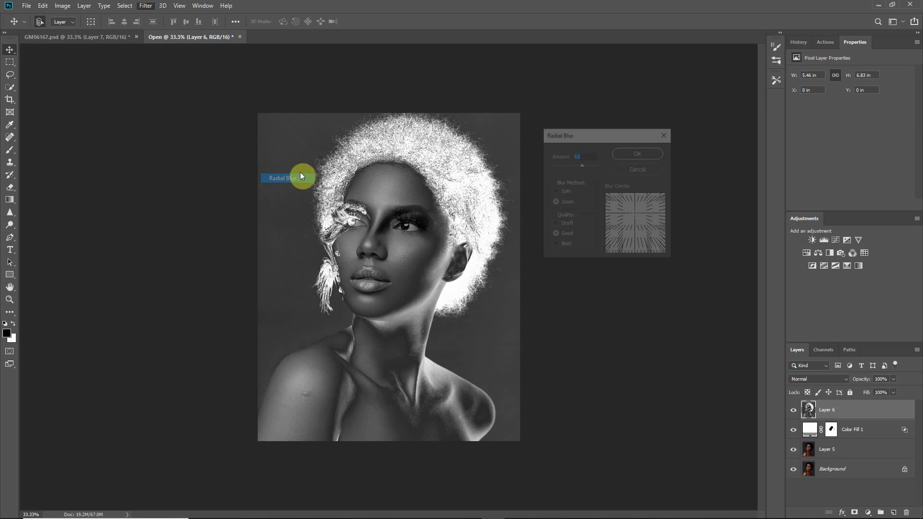
pyautogui.click(557, 192)
pyautogui.moveTo(582, 165); pyautogui.dragTo(547, 171)
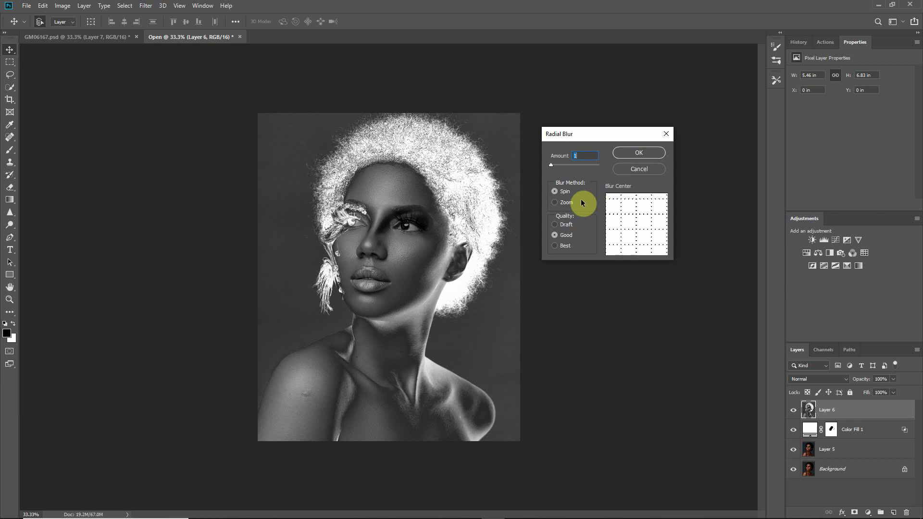
pyautogui.click(635, 223)
pyautogui.click(636, 222)
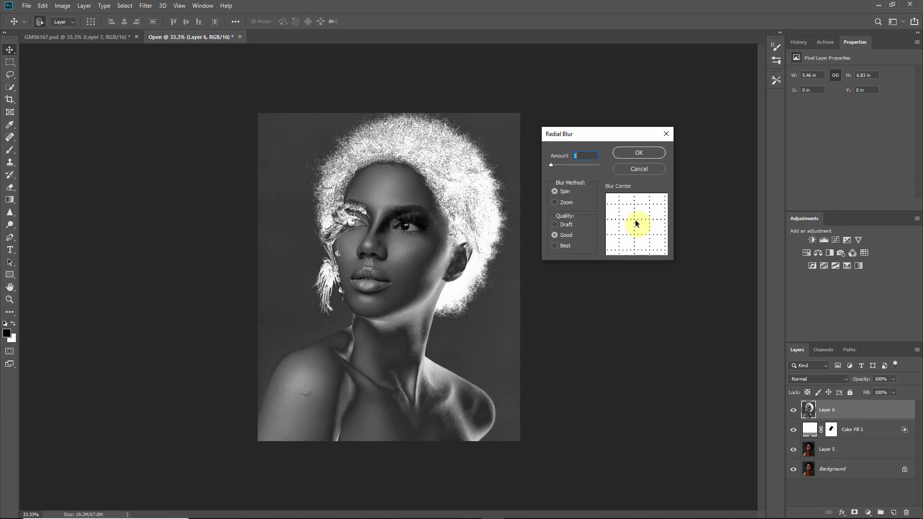
pyautogui.click(635, 219)
pyautogui.moveTo(657, 253); pyautogui.dragTo(636, 220)
# - Switch the Radial Blur to Zoom, raise Amount to about 60, and apply it
pyautogui.click(573, 166)
pyautogui.click(569, 203)
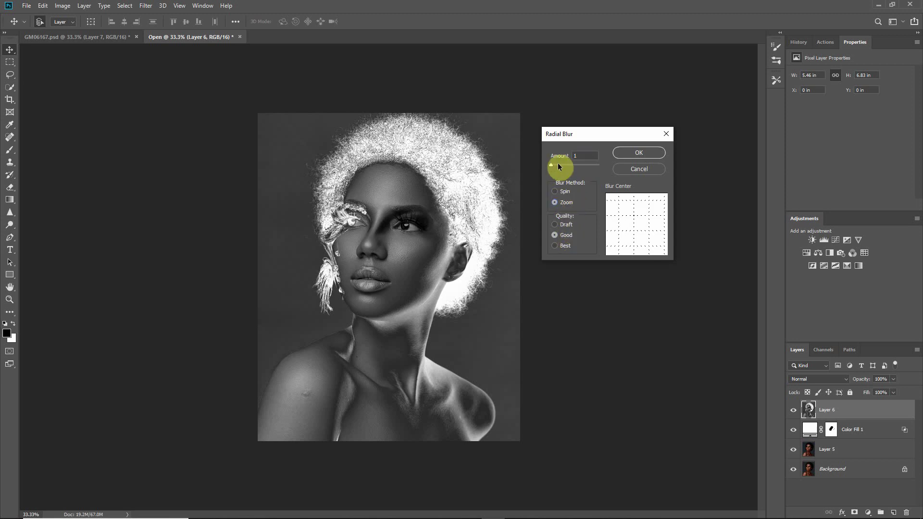
pyautogui.moveTo(556, 166); pyautogui.dragTo(581, 169)
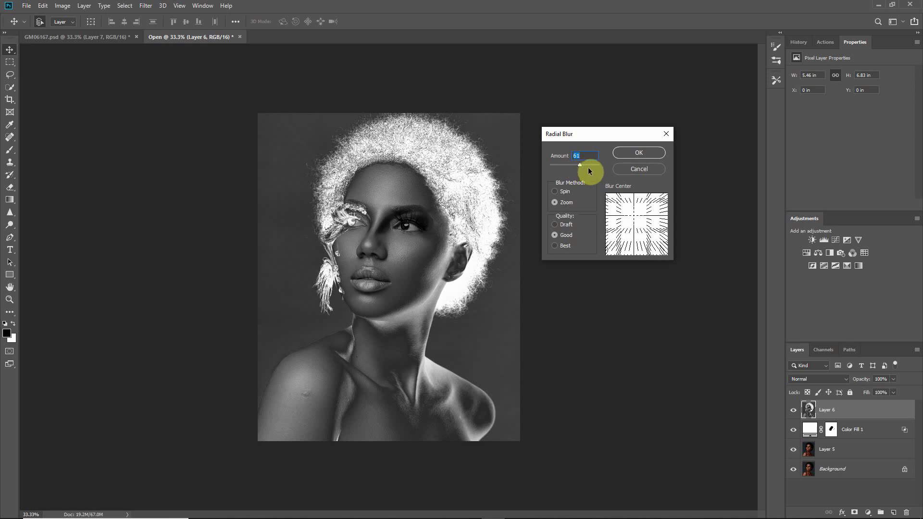
pyautogui.click(650, 154)
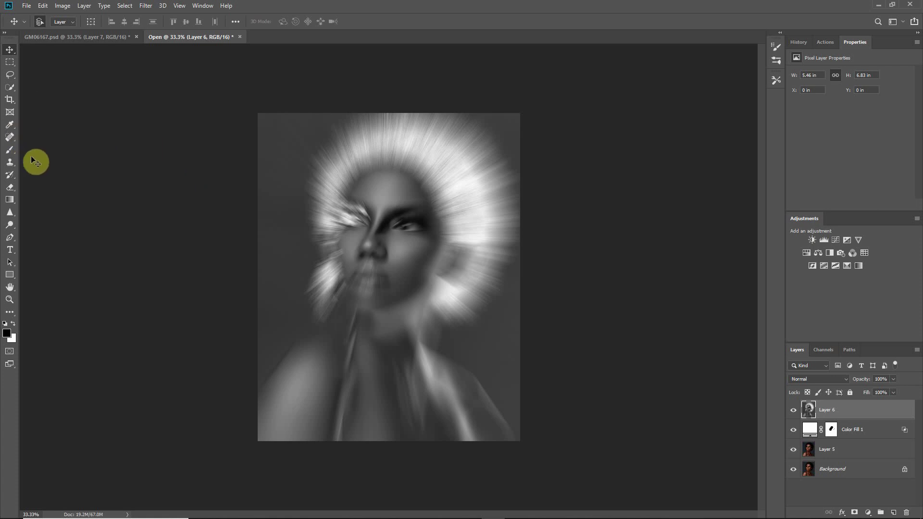
# - Lower Layer 6's opacity to 57% so the colour portrait shows through
pyautogui.moveTo(878, 379); pyautogui.dragTo(845, 378)
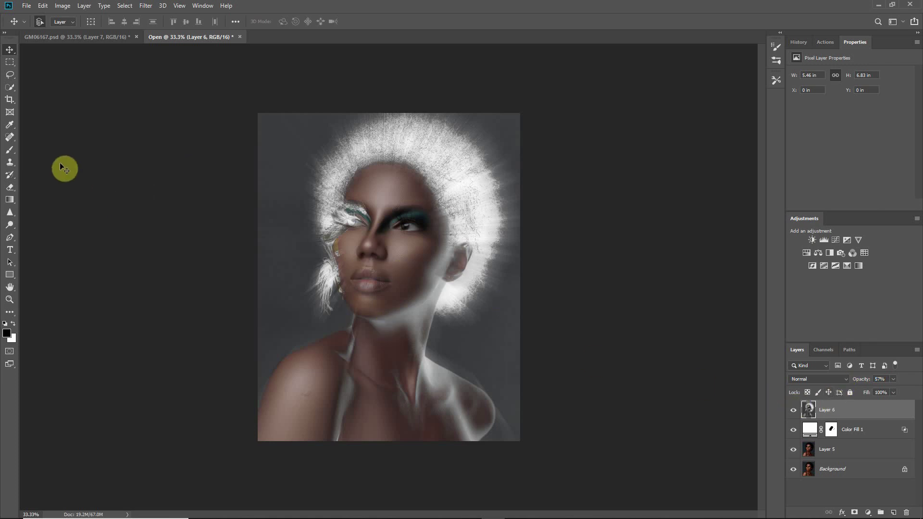
pyautogui.click(10, 152)
# - Set brush opacity to 100%, add a mask to Layer 6, and paint out the forehead blur
pyautogui.click(185, 21)
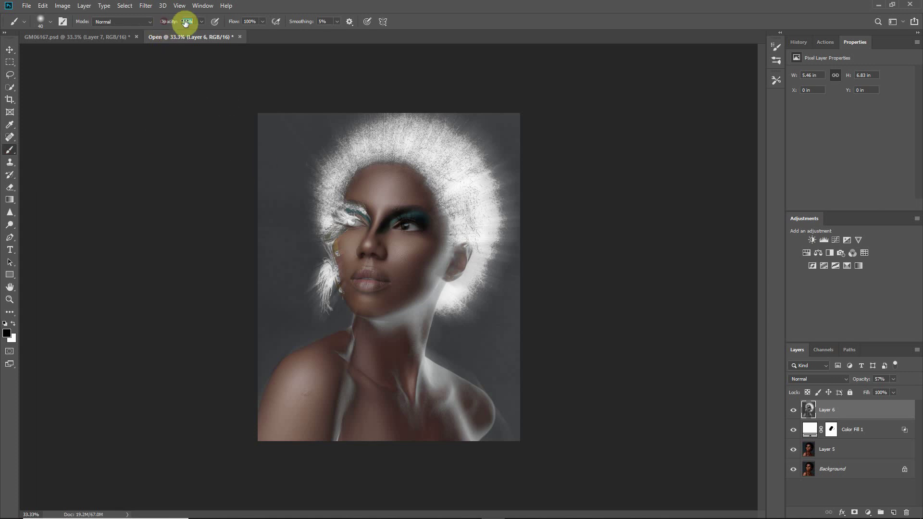
pyautogui.write('100')
pyautogui.press('Return')
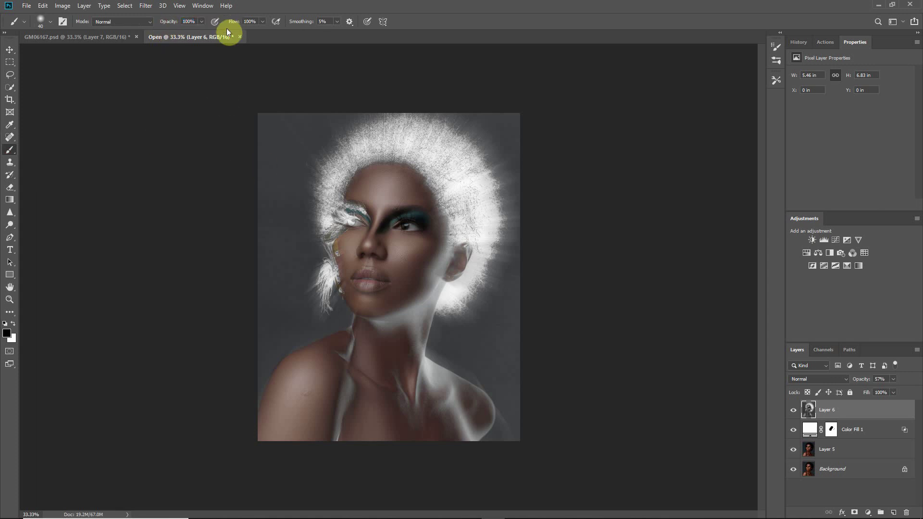
pyautogui.click(855, 513)
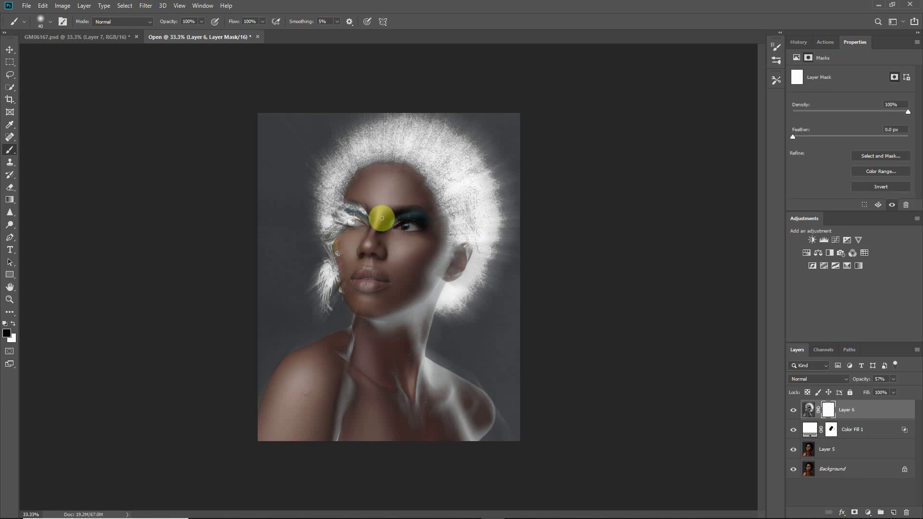
pyautogui.press(']')
pyautogui.press(']')
pyautogui.press(']')
pyautogui.press(']')
pyautogui.press(']')
pyautogui.press(']')
pyautogui.press(']')
pyautogui.press(']')
pyautogui.press(']')
pyautogui.press(']')
pyautogui.press(']')
pyautogui.press(']')
pyautogui.press(']')
pyautogui.press(']')
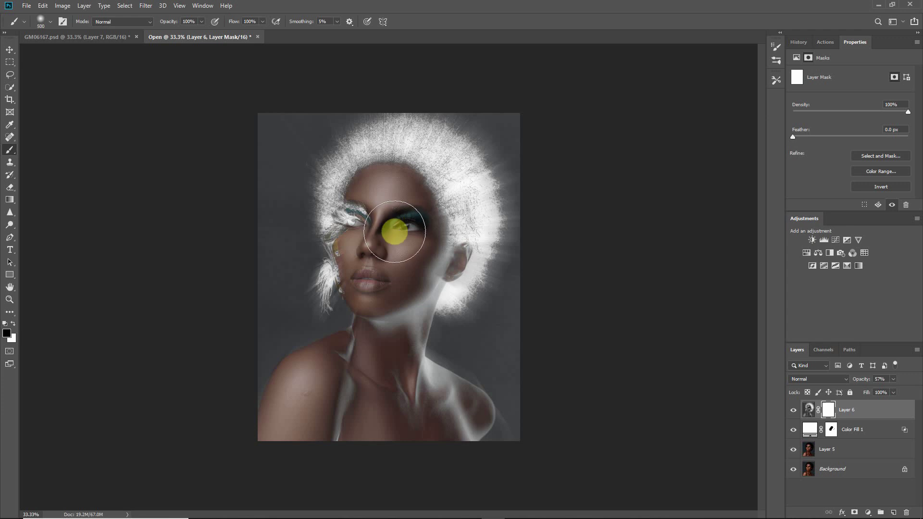
pyautogui.moveTo(395, 232)
pyautogui.mouseDown()
pyautogui.moveTo(377, 233)
pyautogui.moveTo(391, 237)
pyautogui.moveTo(398, 210)
pyautogui.moveTo(377, 200)
pyautogui.moveTo(371, 268)
pyautogui.moveTo(379, 276)
pyautogui.moveTo(385, 258)
pyautogui.moveTo(371, 289)
pyautogui.moveTo(404, 267)
pyautogui.moveTo(416, 236)
pyautogui.moveTo(397, 212)
pyautogui.moveTo(398, 187)
pyautogui.mouseUp()
# - Mask the blur off the mouth, eye and neck, then reselect Layer 6's pixels
pyautogui.press('[')
pyautogui.press('[')
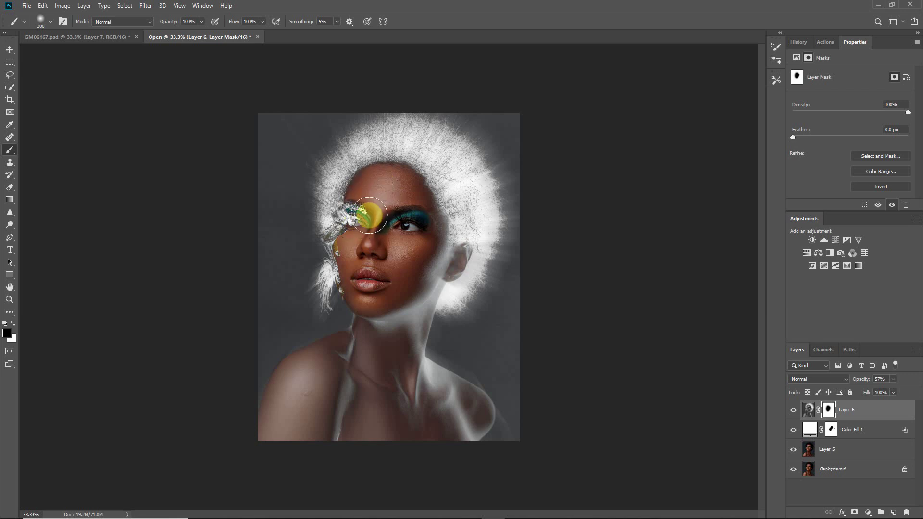
pyautogui.moveTo(355, 250)
pyautogui.mouseDown()
pyautogui.moveTo(358, 284)
pyautogui.moveTo(367, 290)
pyautogui.moveTo(361, 230)
pyautogui.moveTo(373, 292)
pyautogui.moveTo(397, 285)
pyautogui.moveTo(414, 261)
pyautogui.moveTo(401, 272)
pyautogui.moveTo(413, 242)
pyautogui.moveTo(388, 196)
pyautogui.moveTo(388, 254)
pyautogui.moveTo(385, 264)
pyautogui.moveTo(394, 233)
pyautogui.moveTo(385, 218)
pyautogui.moveTo(369, 260)
pyautogui.moveTo(382, 266)
pyautogui.moveTo(396, 224)
pyautogui.moveTo(391, 211)
pyautogui.moveTo(378, 281)
pyautogui.moveTo(390, 264)
pyautogui.moveTo(396, 201)
pyautogui.moveTo(387, 200)
pyautogui.moveTo(378, 230)
pyautogui.moveTo(376, 275)
pyautogui.moveTo(405, 189)
pyautogui.moveTo(383, 234)
pyautogui.moveTo(394, 217)
pyautogui.mouseUp()
pyautogui.press(']')
pyautogui.press(']')
pyautogui.moveTo(471, 339)
pyautogui.mouseDown()
pyautogui.moveTo(479, 381)
pyautogui.moveTo(456, 377)
pyautogui.mouseUp()
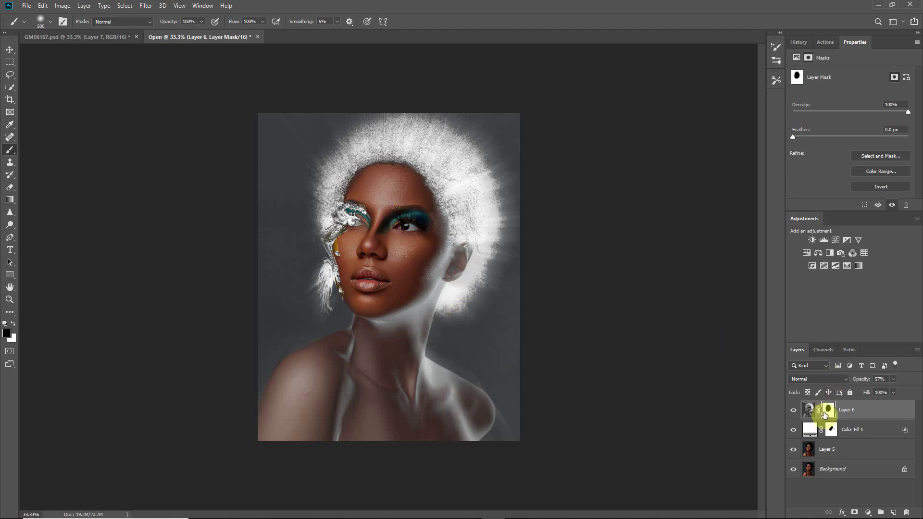
pyautogui.click(890, 412)
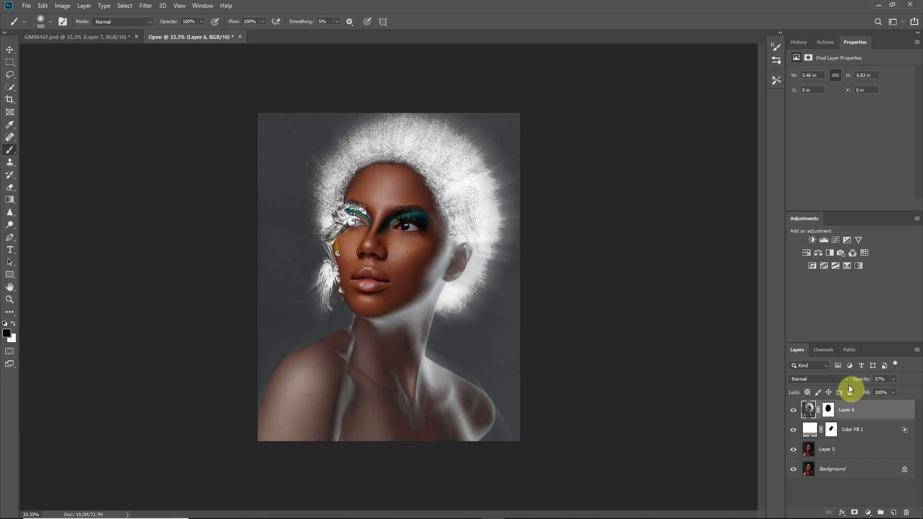
# - Add a black-to-white Gradient Map adjustment layer
pyautogui.click(859, 266)
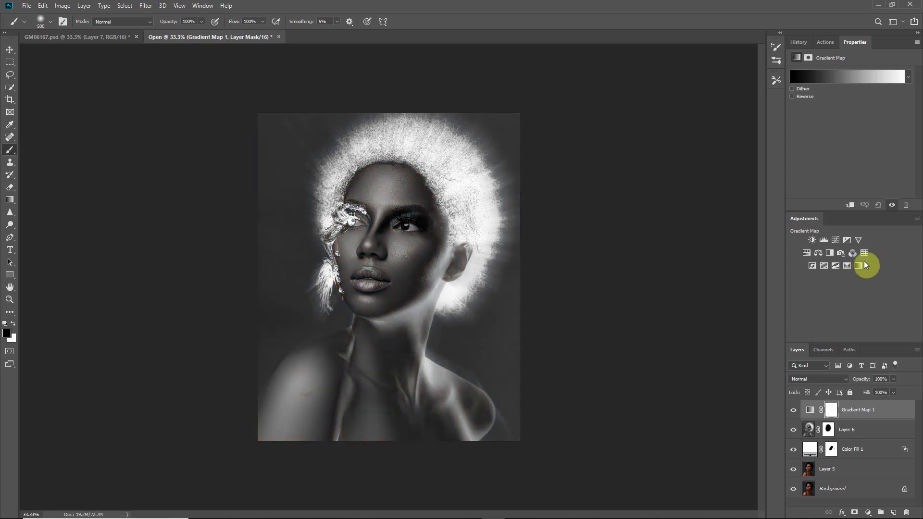
pyautogui.click(836, 77)
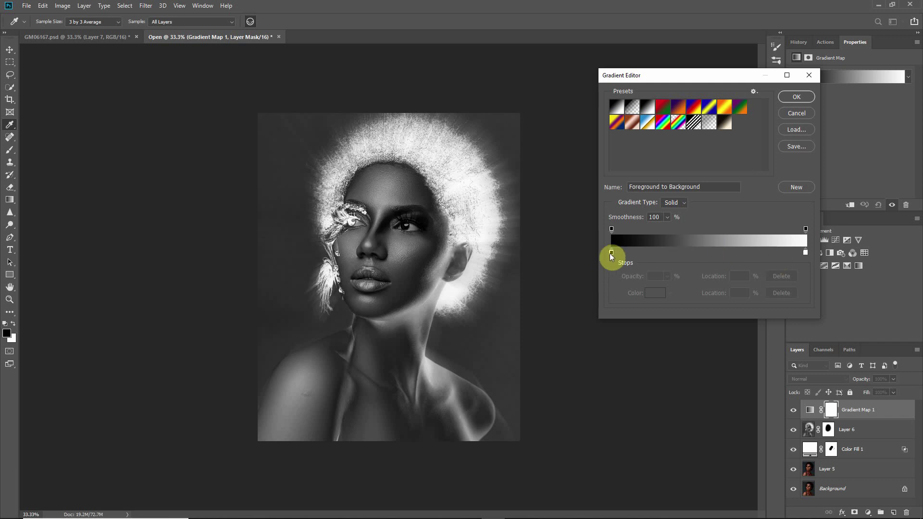
pyautogui.click(795, 97)
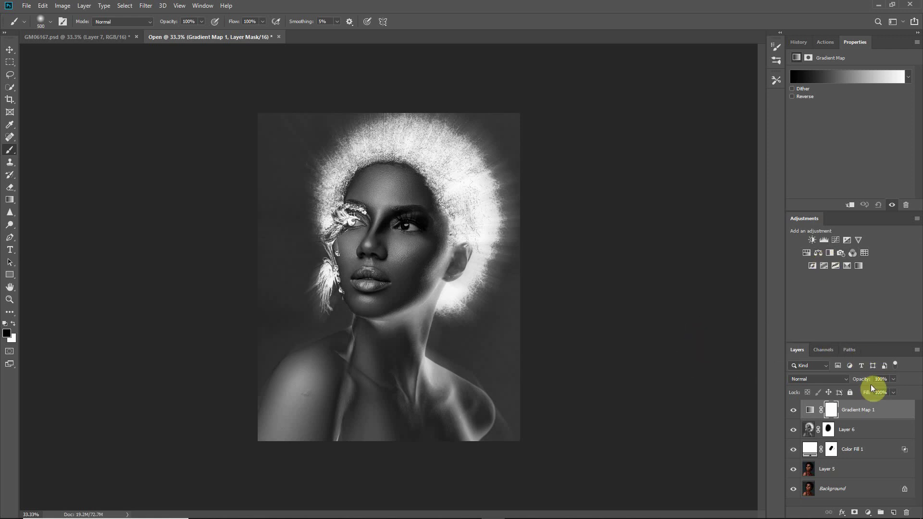
# - Set Layer 6's opacity to 58%, then reselect Gradient Map 1
pyautogui.click(844, 428)
pyautogui.moveTo(861, 382); pyautogui.dragTo(867, 381)
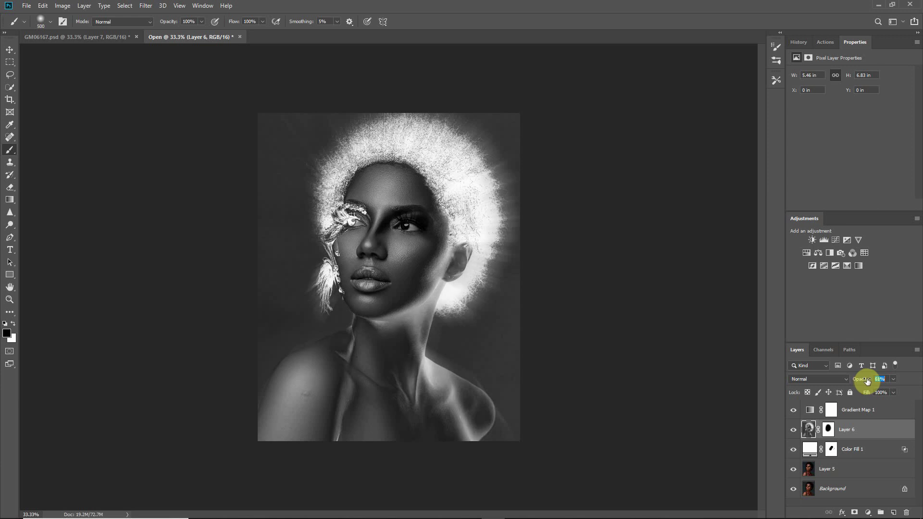
pyautogui.press('Return')
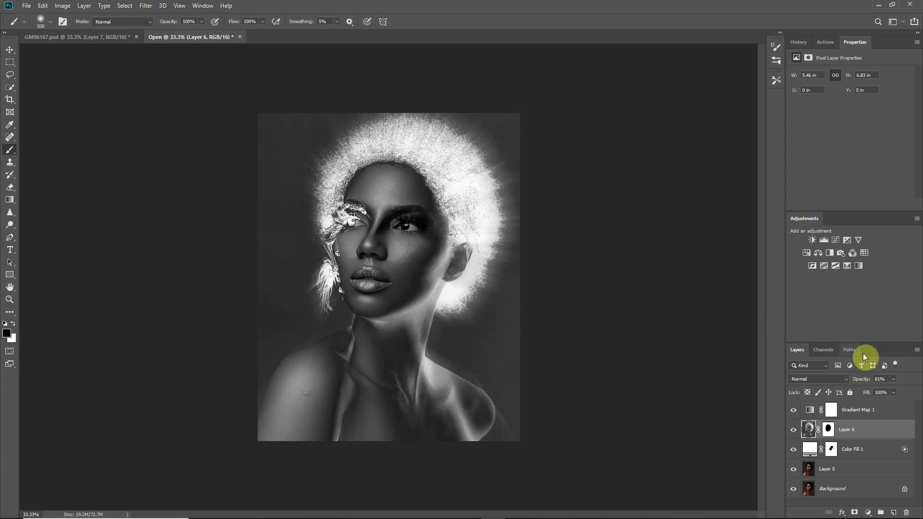
pyautogui.click(880, 380)
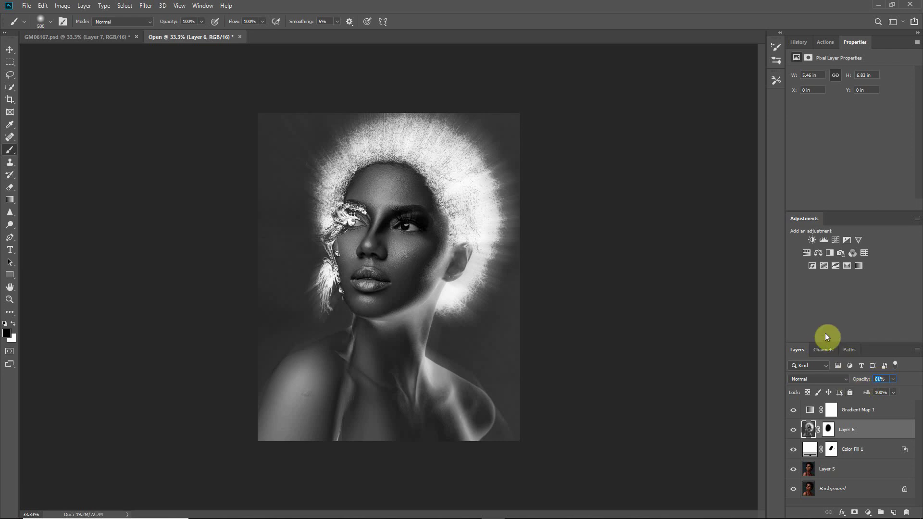
pyautogui.write('58')
pyautogui.press('Return')
pyautogui.click(871, 412)
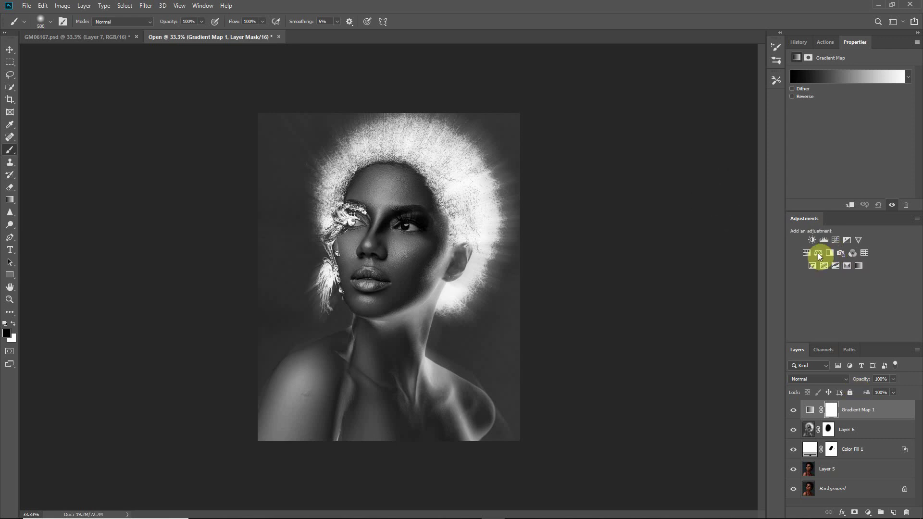
# - Add a Levels adjustment with black input 4 and white input 248
pyautogui.click(825, 241)
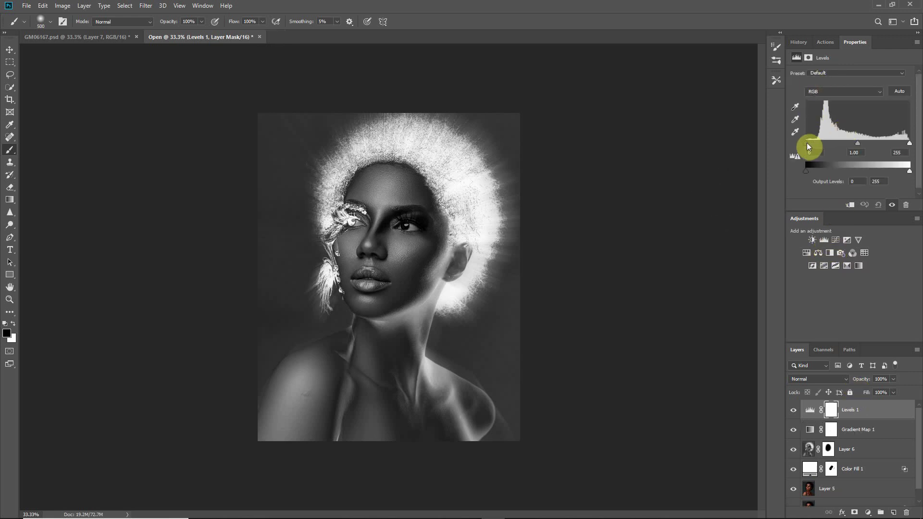
pyautogui.moveTo(807, 143); pyautogui.dragTo(810, 144)
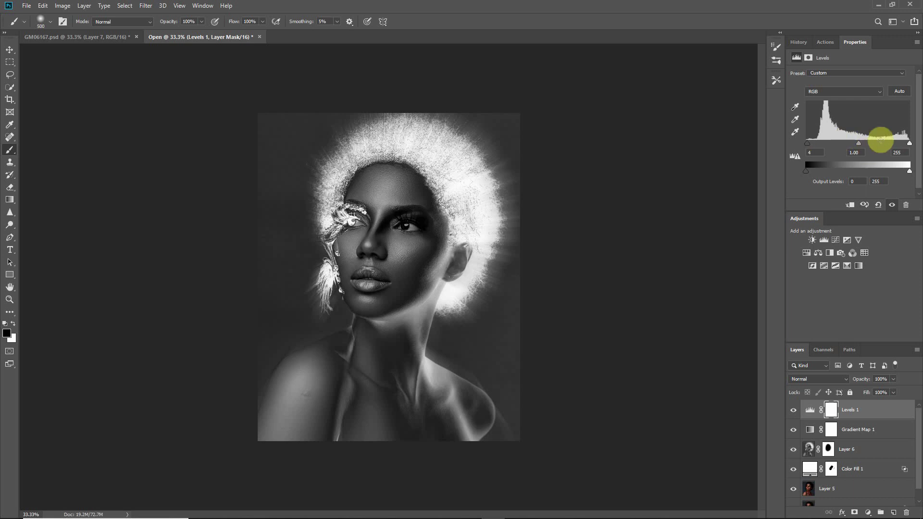
pyautogui.moveTo(909, 144); pyautogui.dragTo(907, 146)
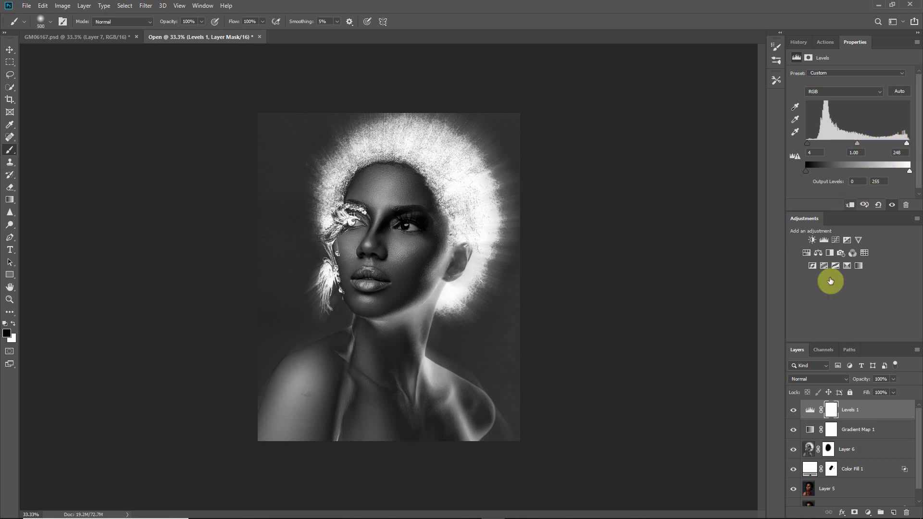
# - Toggle Levels 1 to compare, then stamp all visible layers into Layer 7
pyautogui.click(793, 412)
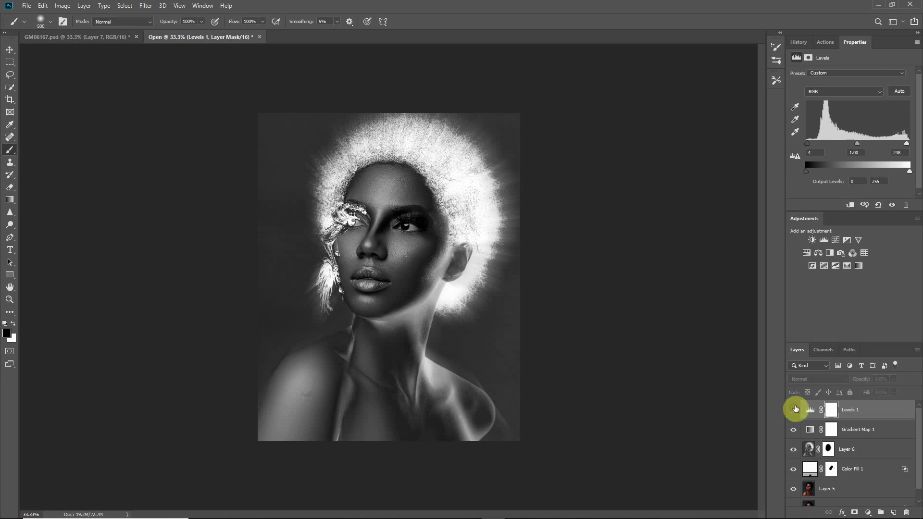
pyautogui.click(795, 411)
pyautogui.click(796, 412)
pyautogui.click(796, 412)
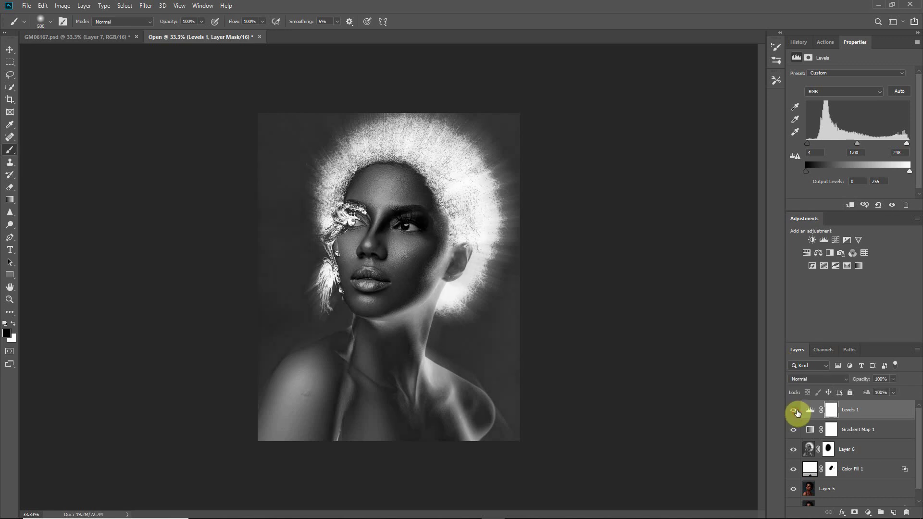
pyautogui.click(810, 410)
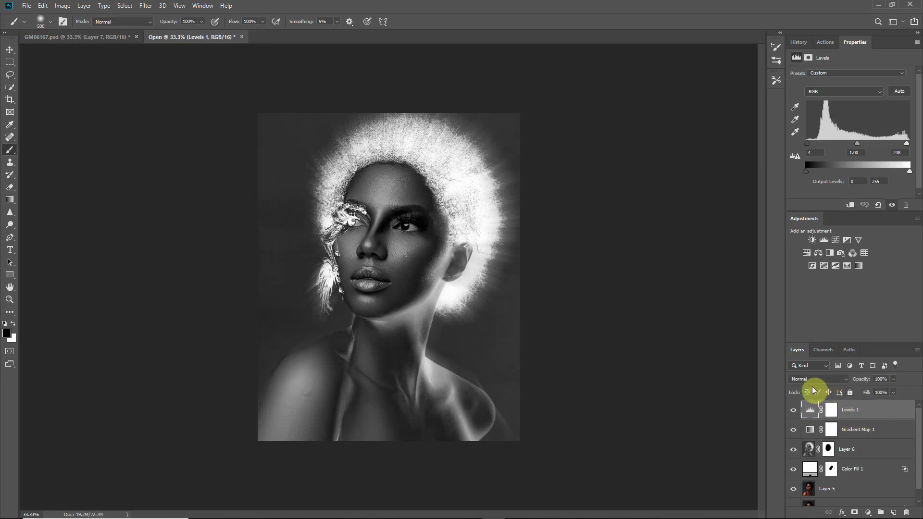
pyautogui.hotkey('ctrl', 'shift', 'alt', 'e')
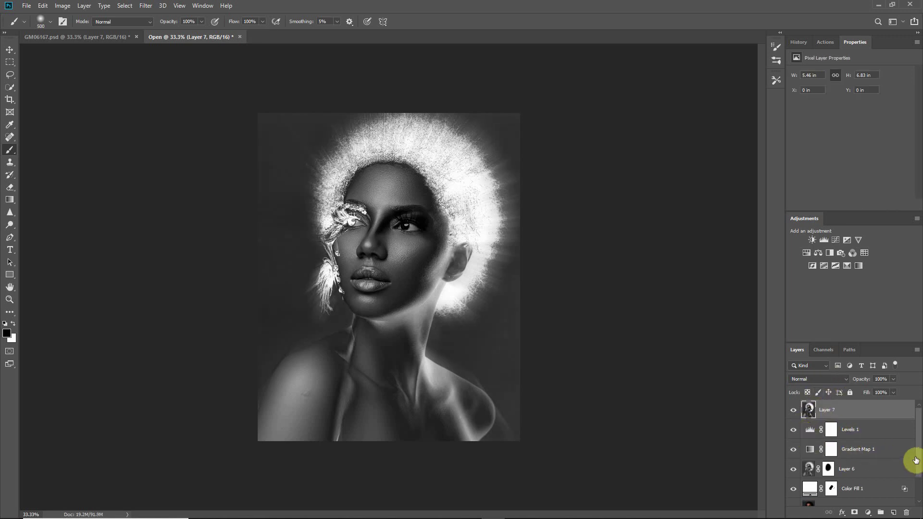
pyautogui.scroll(-2, 909, 462)
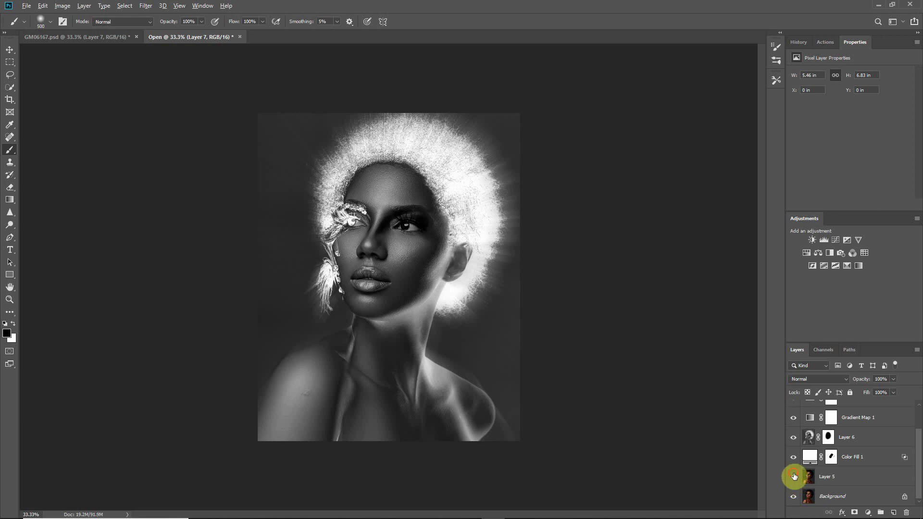
pyautogui.keyDown('alt'); pyautogui.click(799, 481); pyautogui.keyUp('alt')
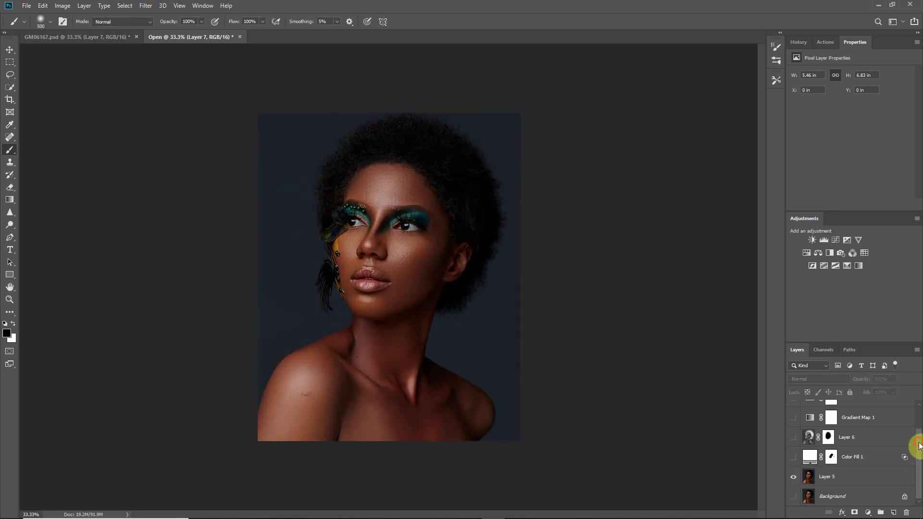
pyautogui.scroll(2, 915, 445)
pyautogui.click(794, 410)
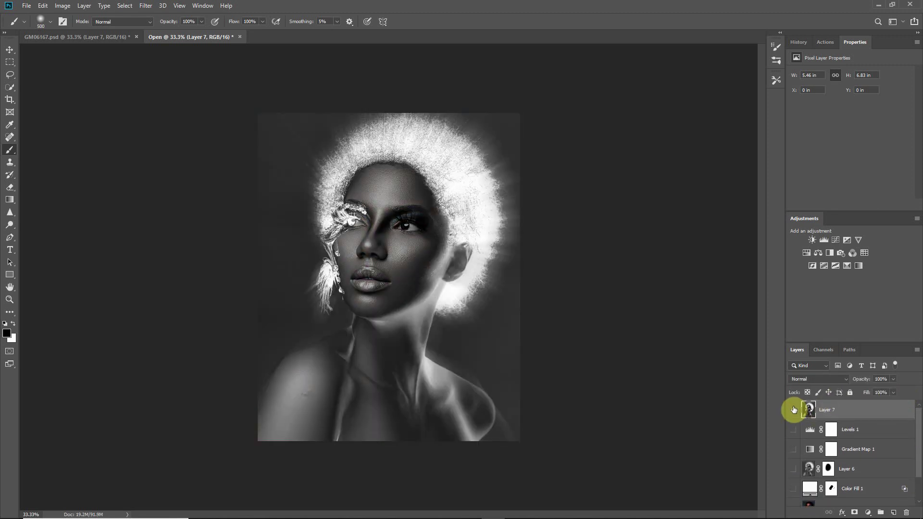
pyautogui.click(794, 410)
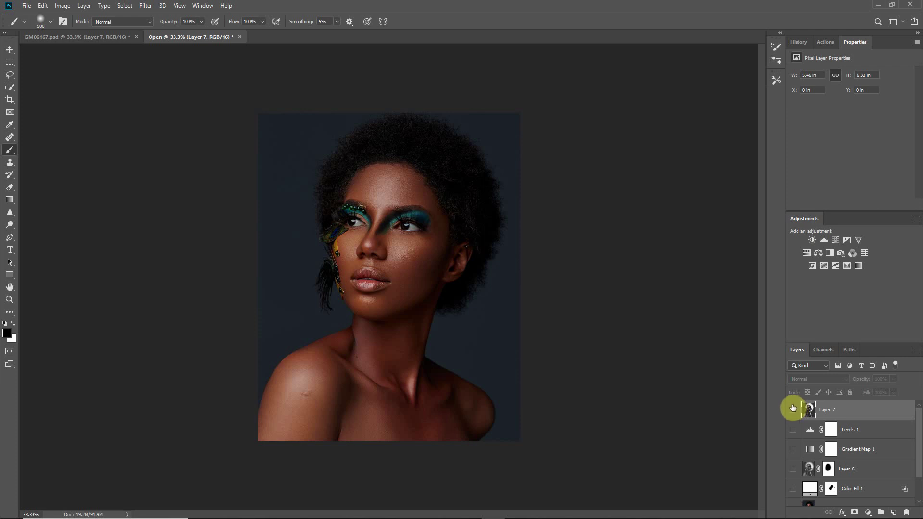
pyautogui.click(795, 409)
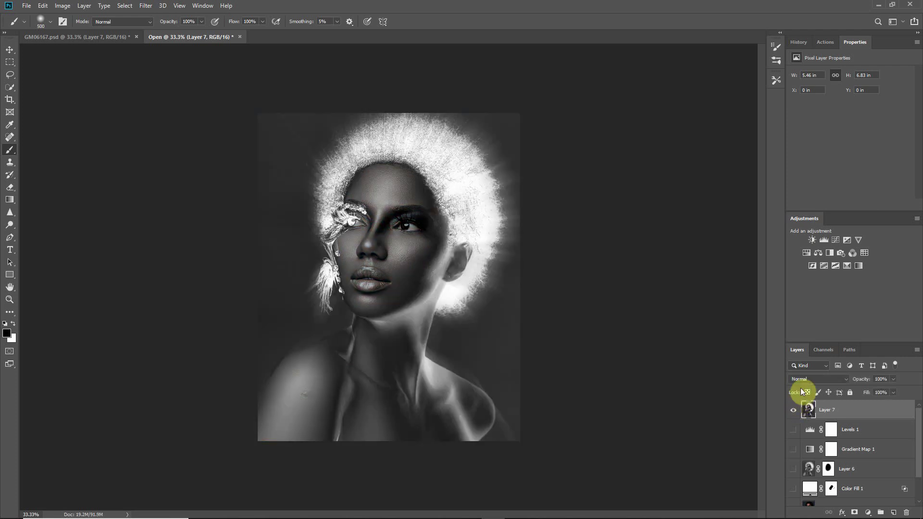